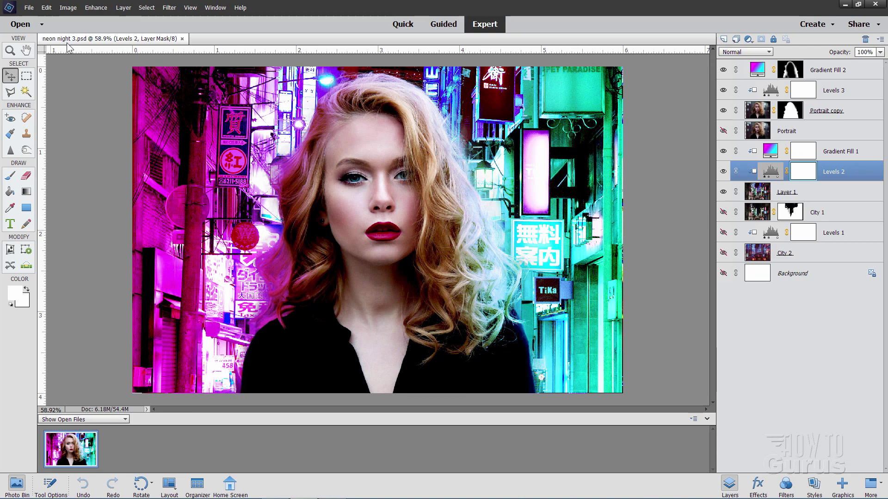
# Step: Save a copy of the composite as JPEG, named neon night 3.jpg, in the PSE Fantasy folder
pyautogui.click(29, 8)
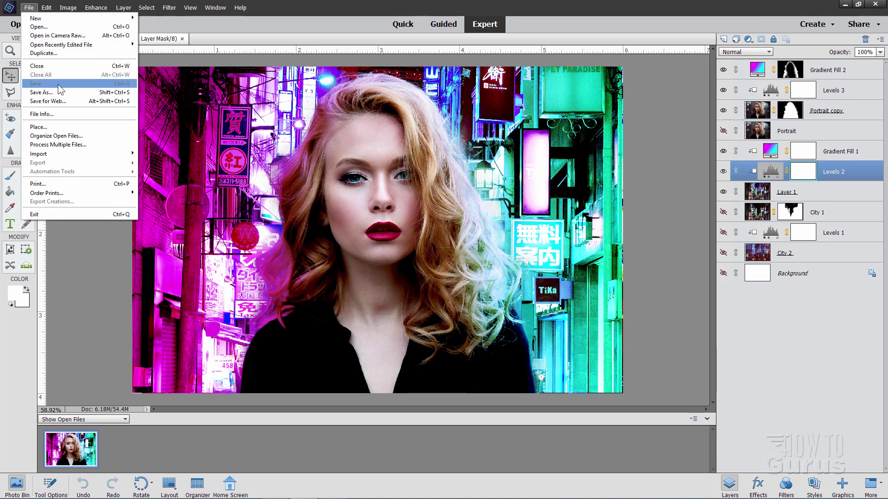
pyautogui.click(78, 239)
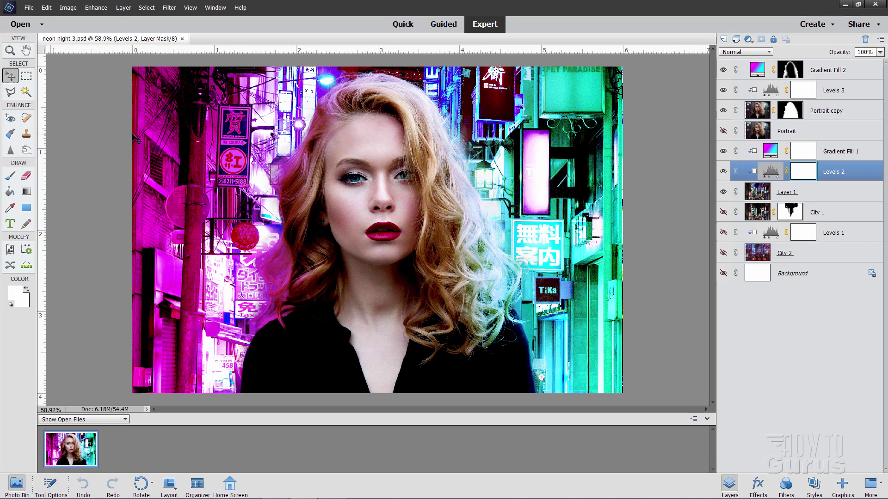
pyautogui.click(29, 9)
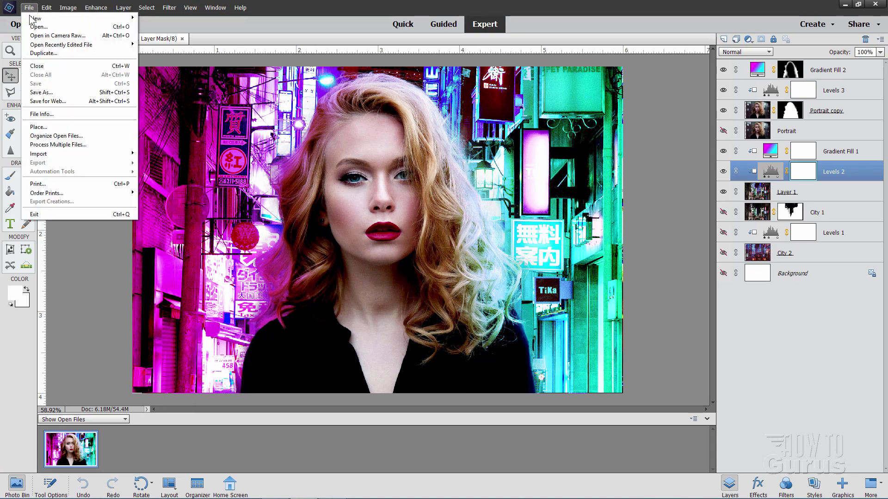
pyautogui.click(51, 95)
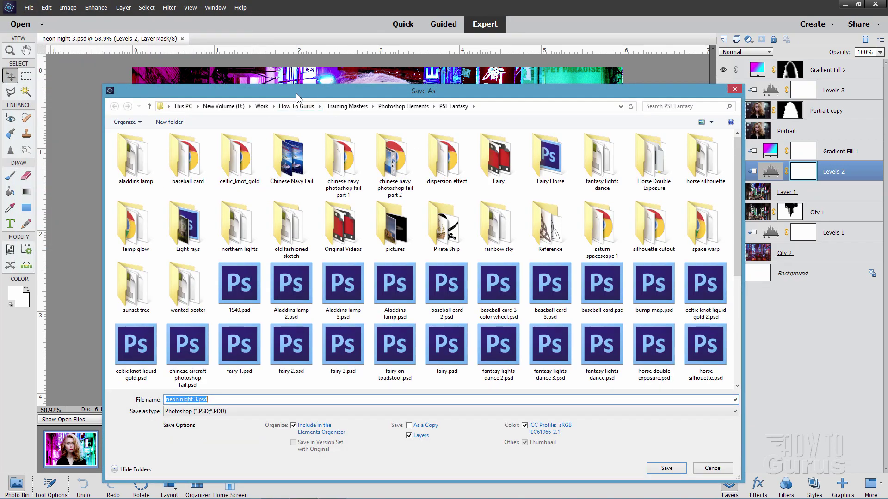
pyautogui.moveTo(291, 90); pyautogui.dragTo(287, 60)
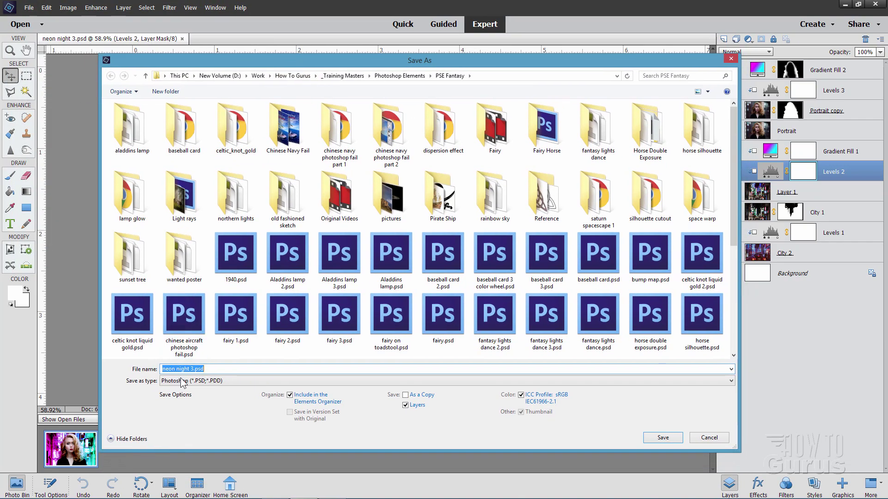
pyautogui.click(235, 381)
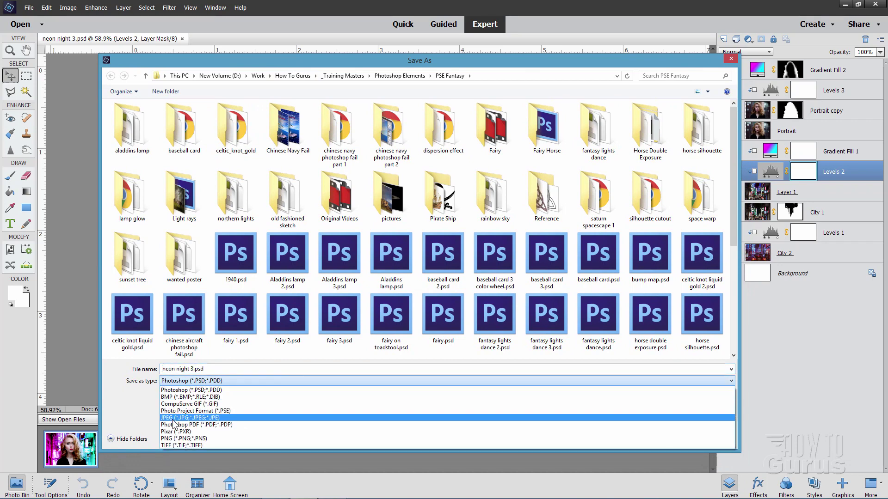
pyautogui.click(176, 418)
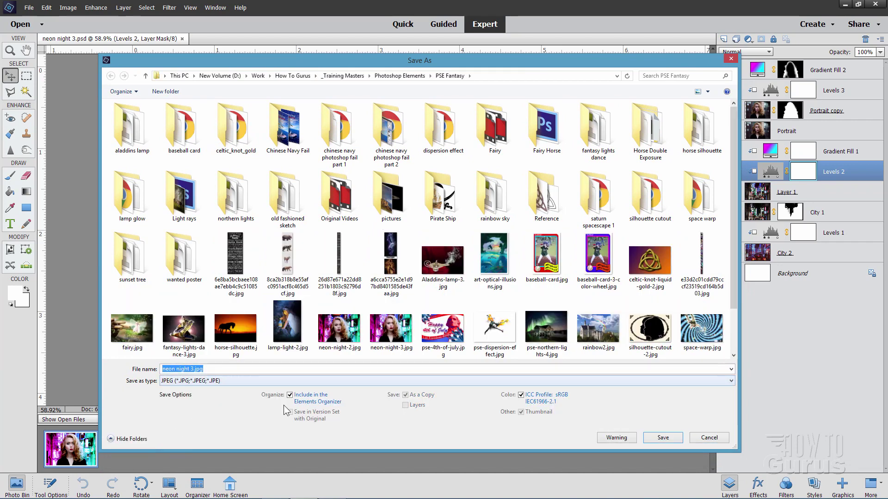
pyautogui.click(658, 438)
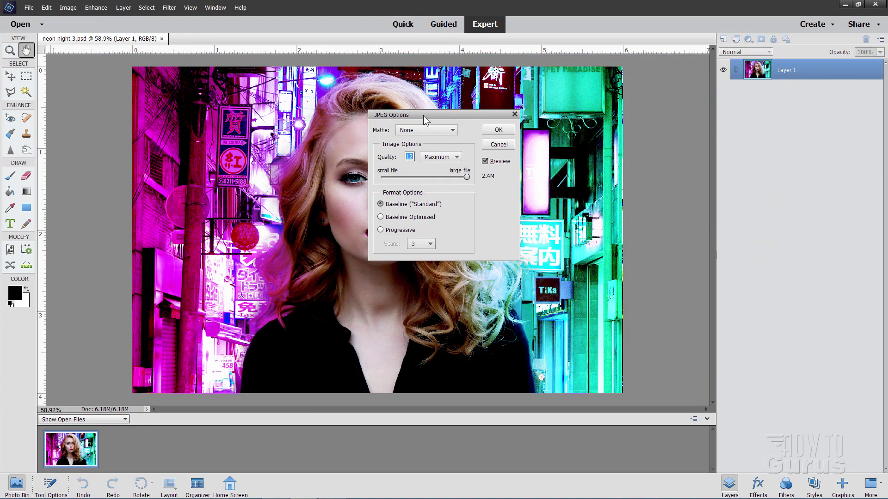
# Step: Confirm JPEG Options at Maximum quality 12 with Baseline (Standard) format
pyautogui.moveTo(427, 119); pyautogui.dragTo(384, 126)
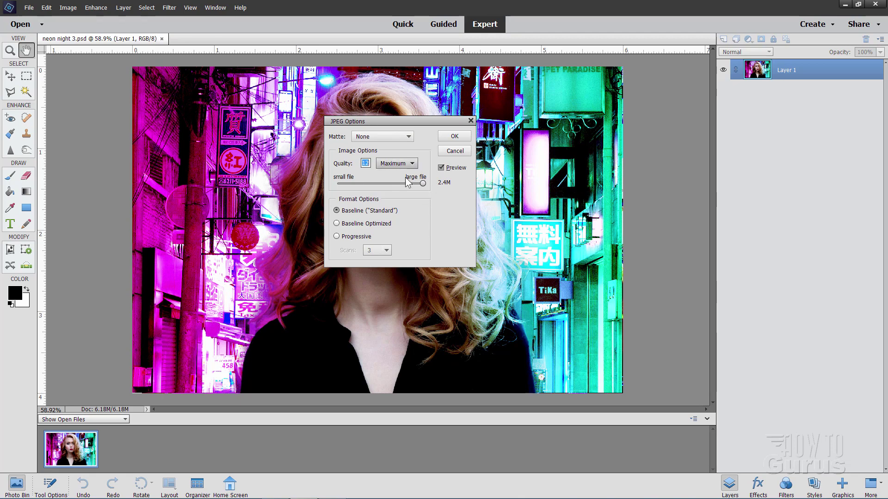
pyautogui.click(422, 183)
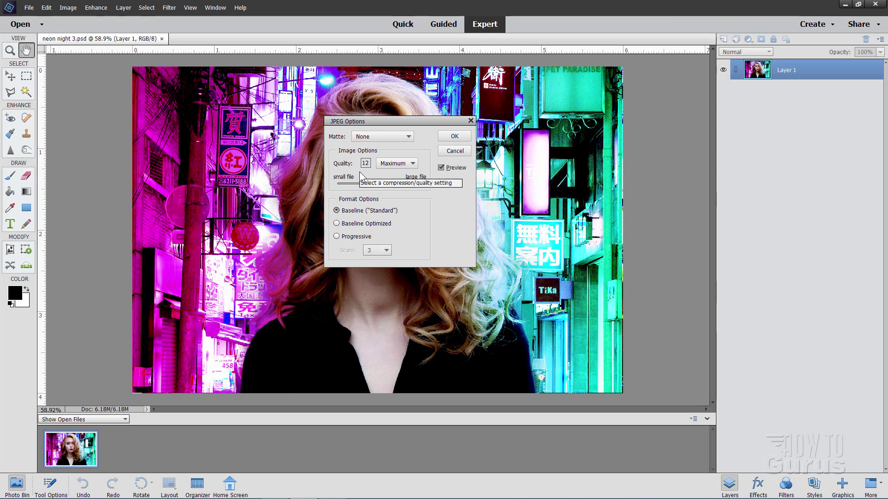
pyautogui.click(412, 163)
pyautogui.click(395, 196)
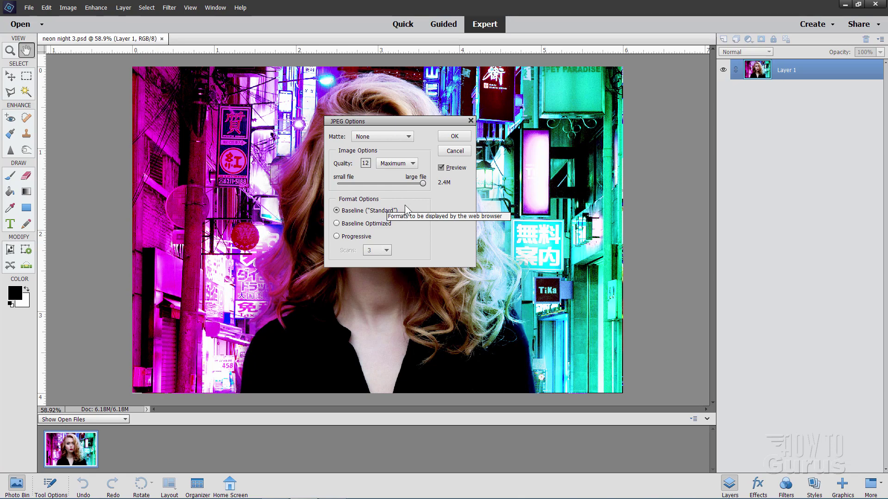
pyautogui.click(445, 151)
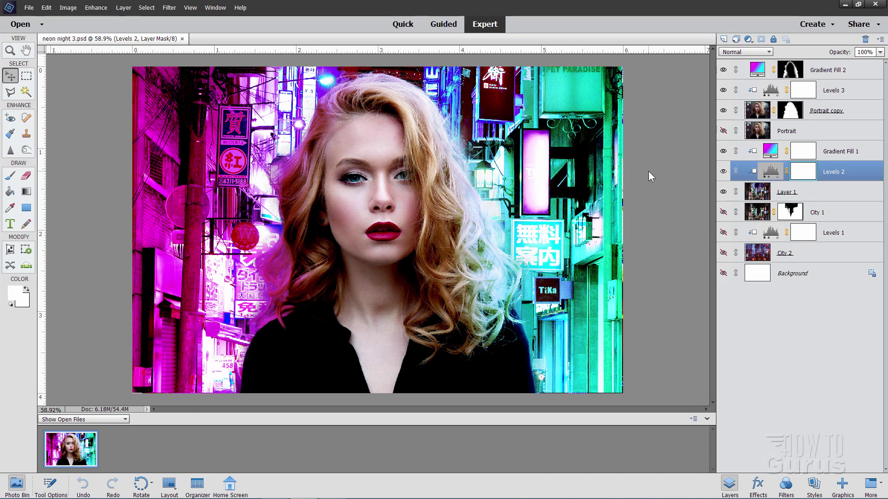
# Step: Open the Print dialog with Ctrl+P and set an 8" x 10" Crop to Fit print on Letter paper
pyautogui.click(29, 7)
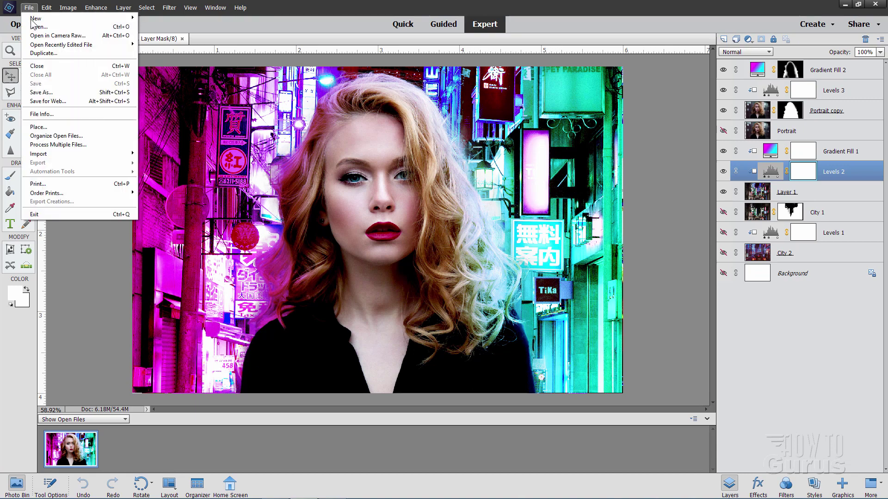
pyautogui.press('Escape')
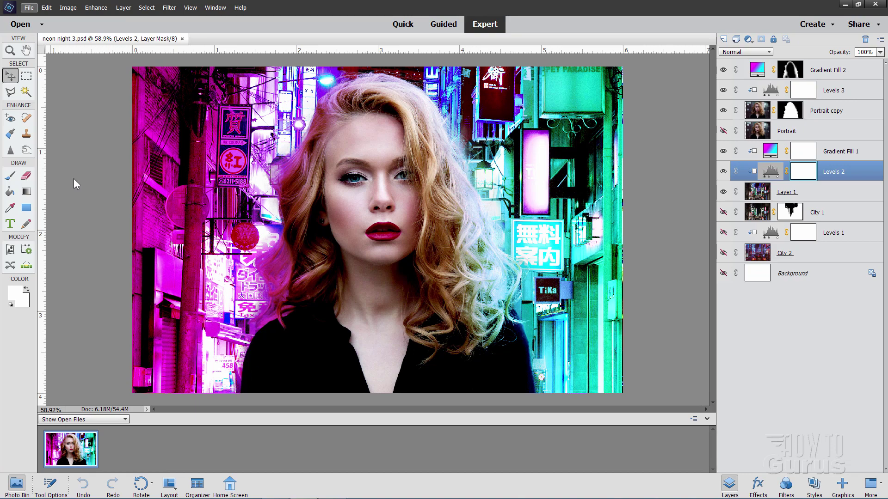
pyautogui.hotkey('ctrl', 'p')
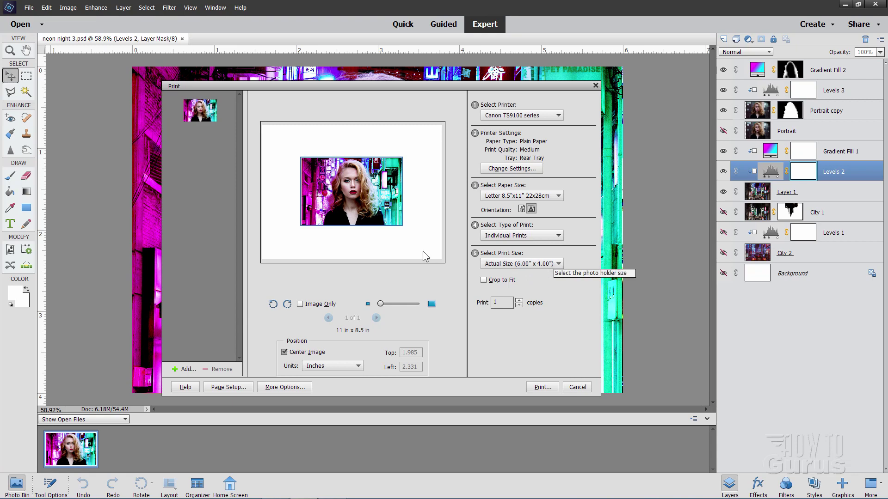
pyautogui.click(488, 283)
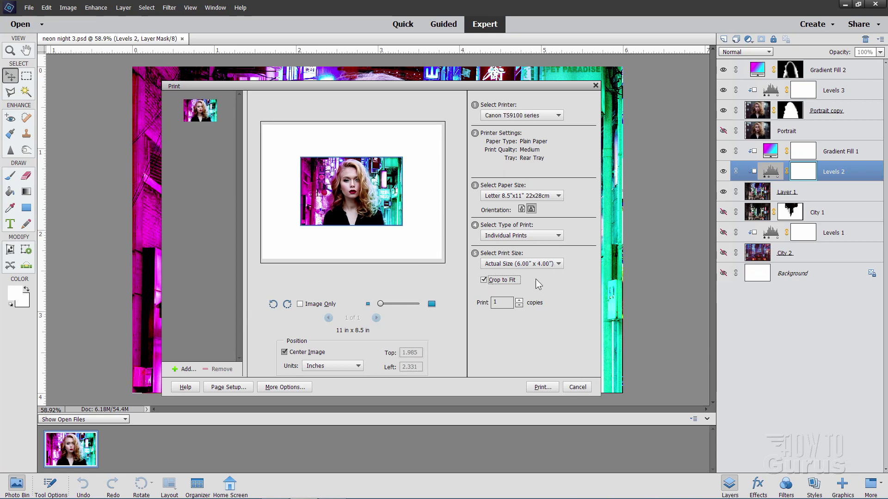
pyautogui.click(540, 265)
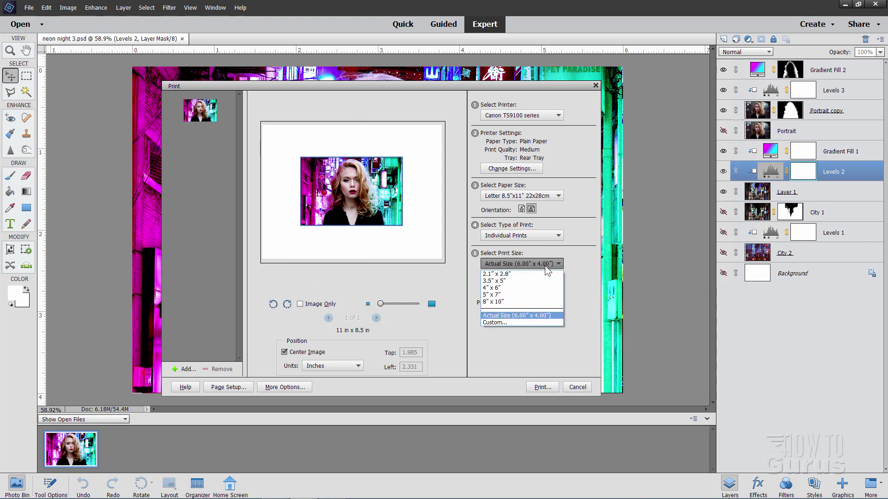
pyautogui.click(546, 268)
pyautogui.click(484, 280)
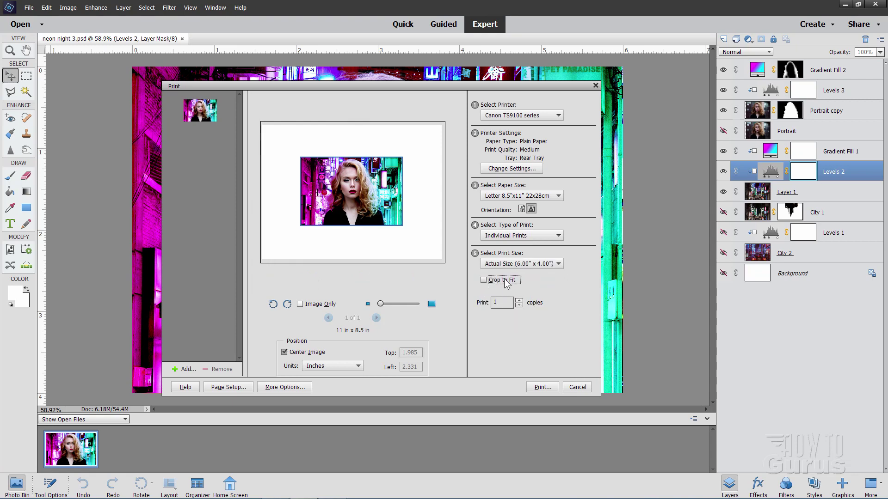
pyautogui.click(537, 265)
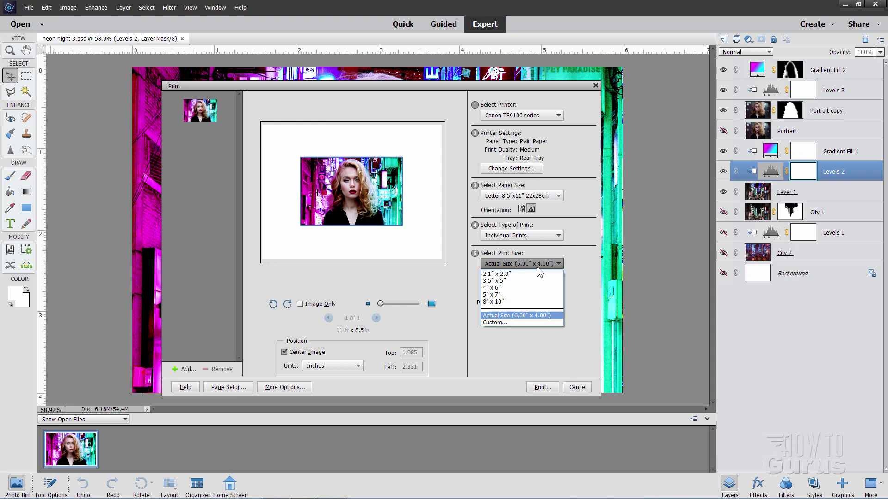
pyautogui.click(537, 302)
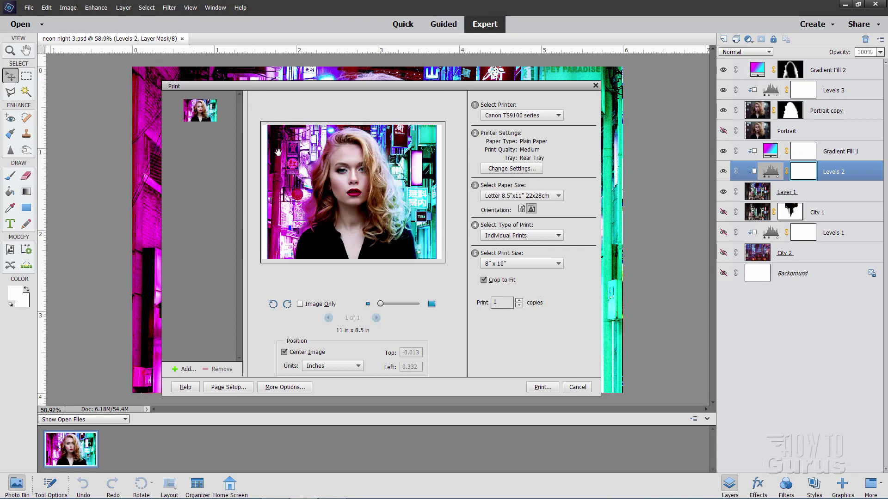
# Step: Switch Select Print Size to 4" x 6", then cancel the Print dialog
pyautogui.click(509, 263)
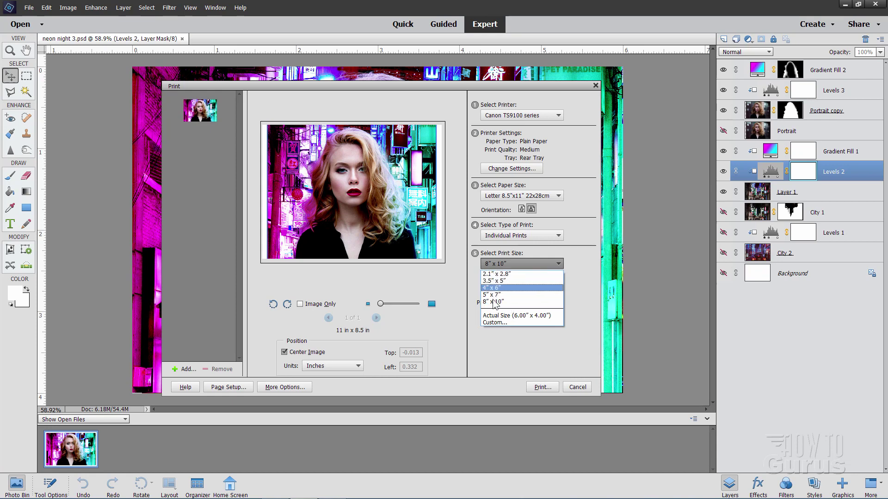
pyautogui.click(577, 270)
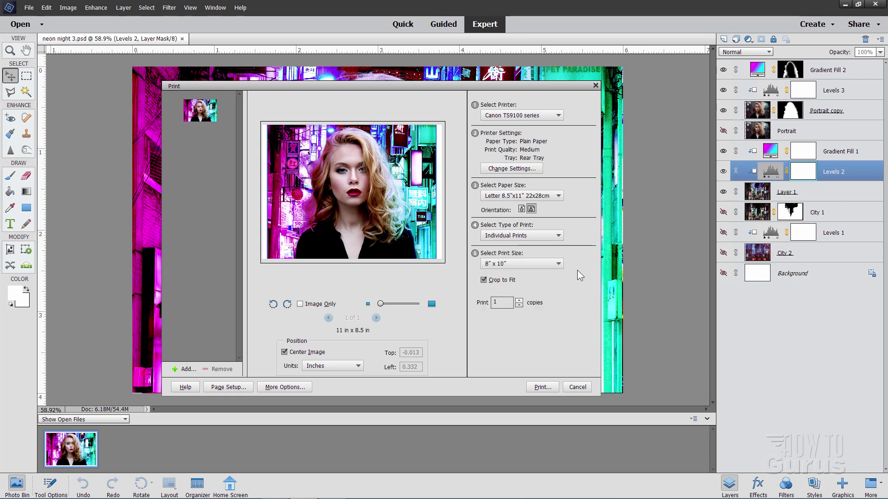
pyautogui.click(533, 266)
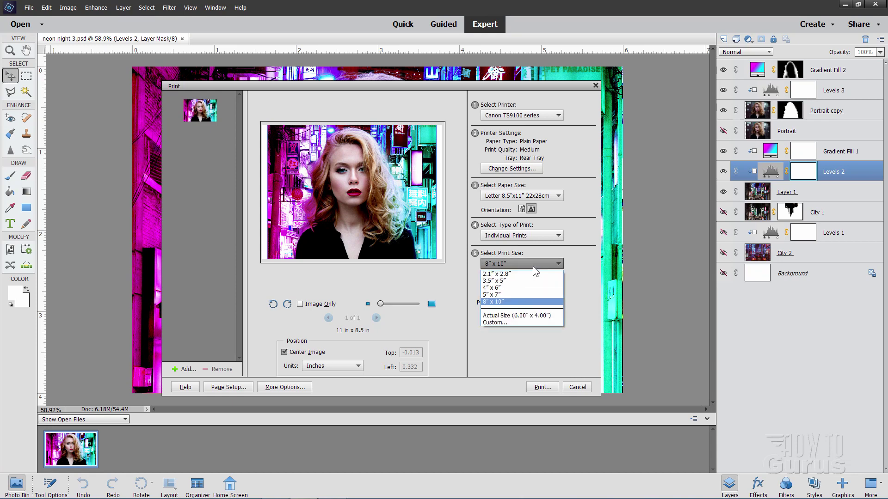
pyautogui.click(506, 288)
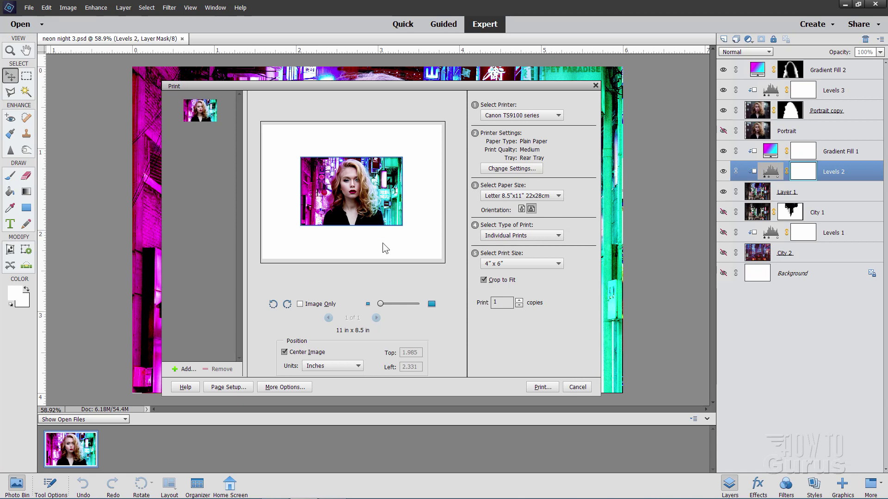
pyautogui.click(576, 388)
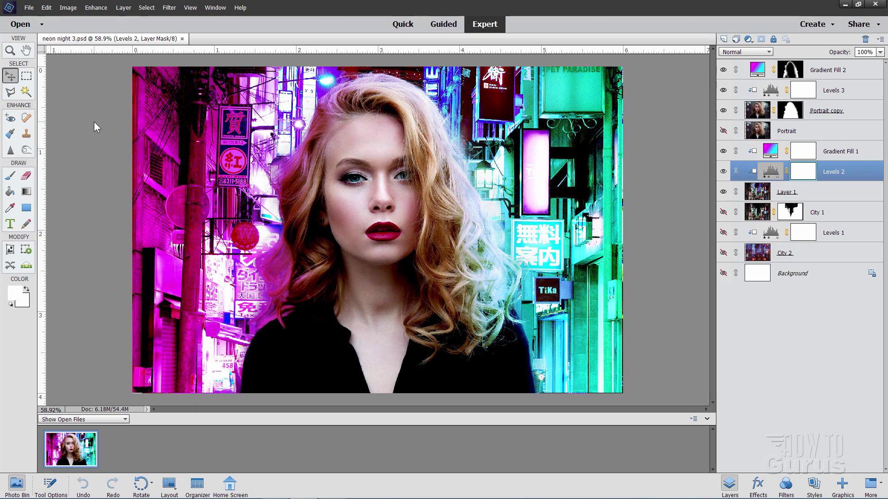
pyautogui.click(29, 8)
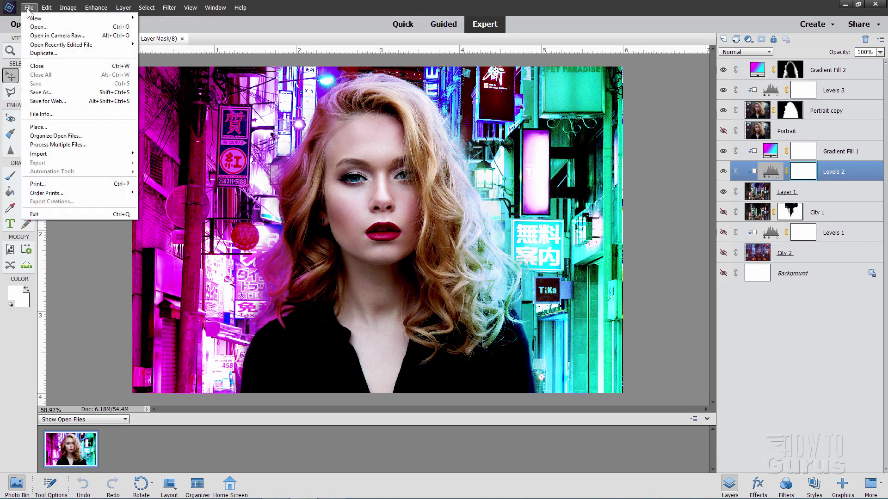
pyautogui.click(52, 91)
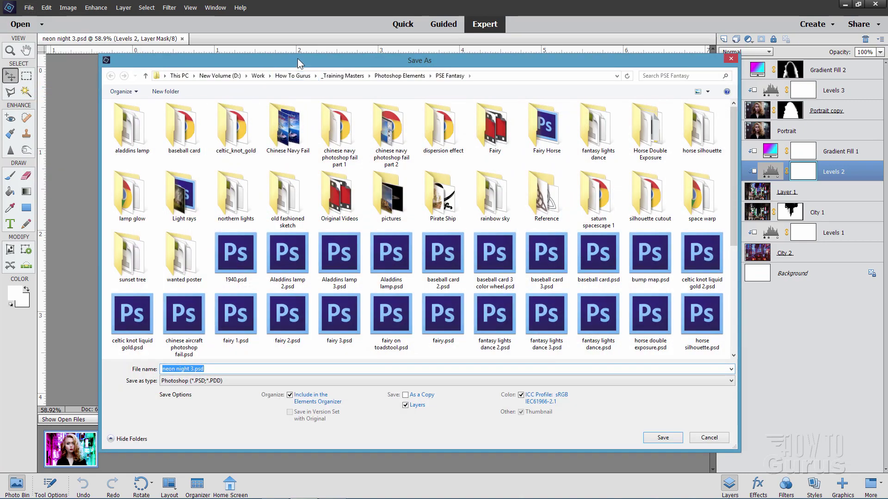
pyautogui.moveTo(298, 59); pyautogui.dragTo(298, 38)
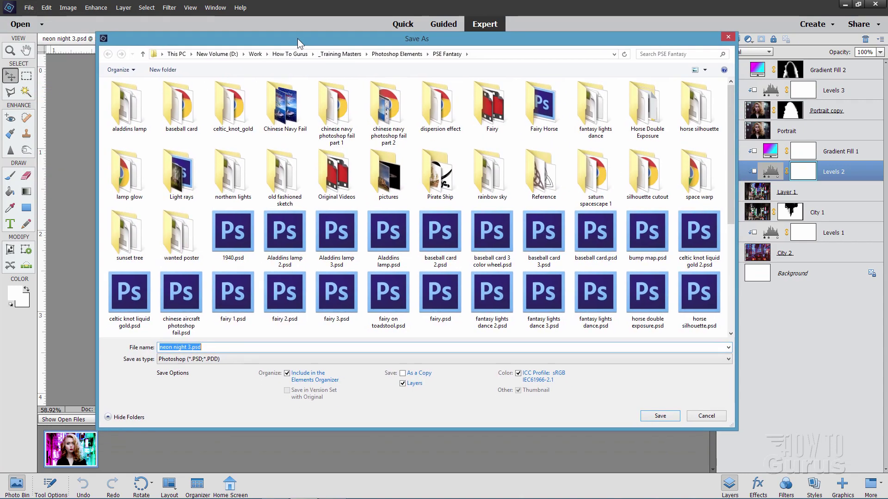
pyautogui.click(240, 359)
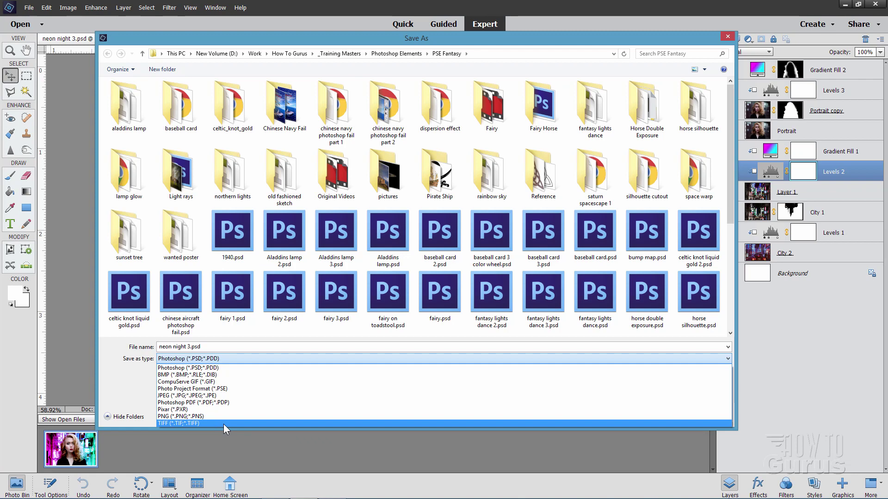
pyautogui.press('Escape')
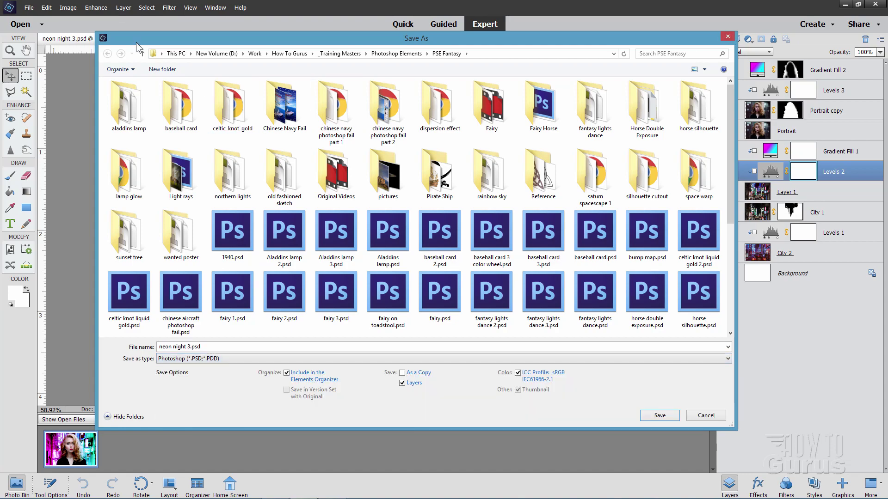
pyautogui.click(727, 36)
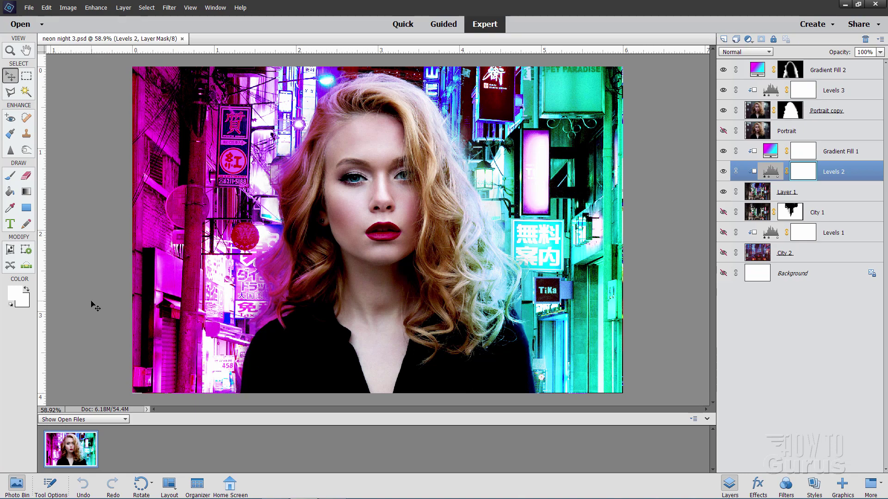
pyautogui.click(29, 7)
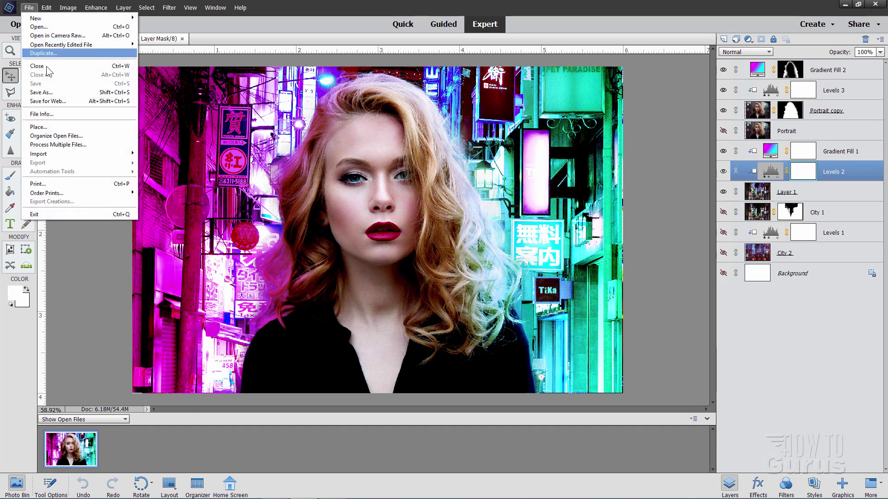
pyautogui.click(57, 91)
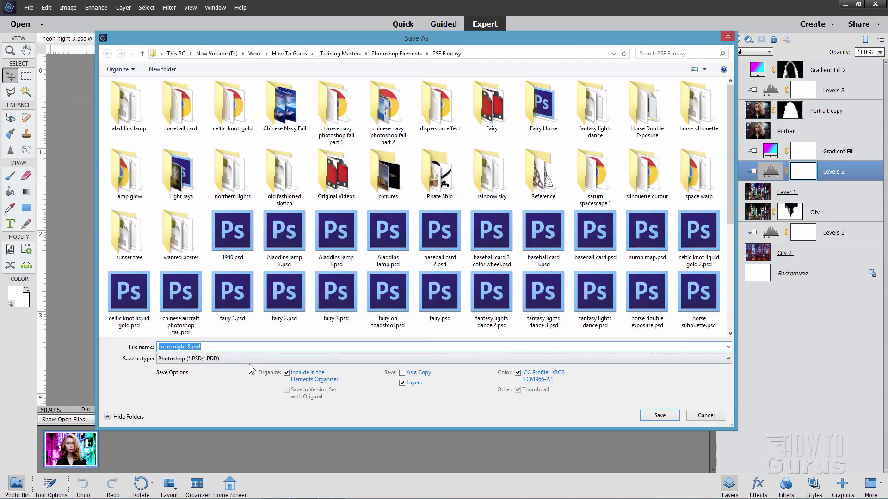
pyautogui.click(240, 358)
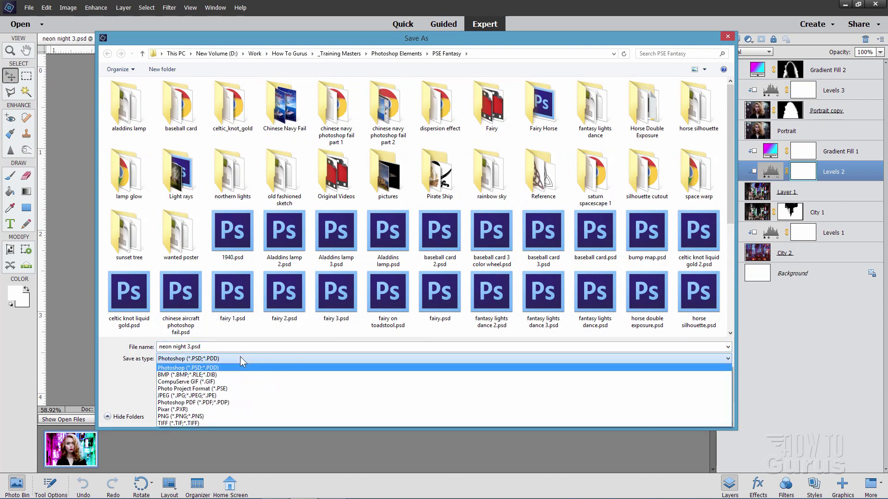
pyautogui.click(229, 403)
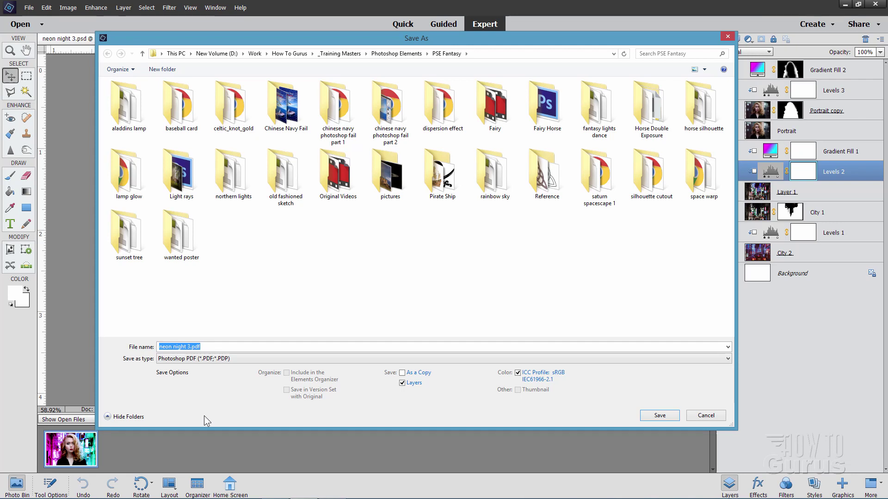
pyautogui.click(220, 348)
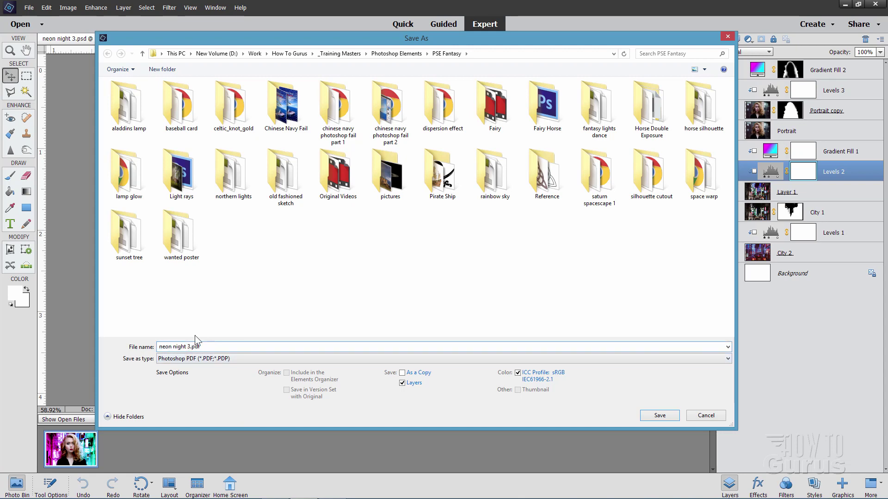
pyautogui.click(190, 359)
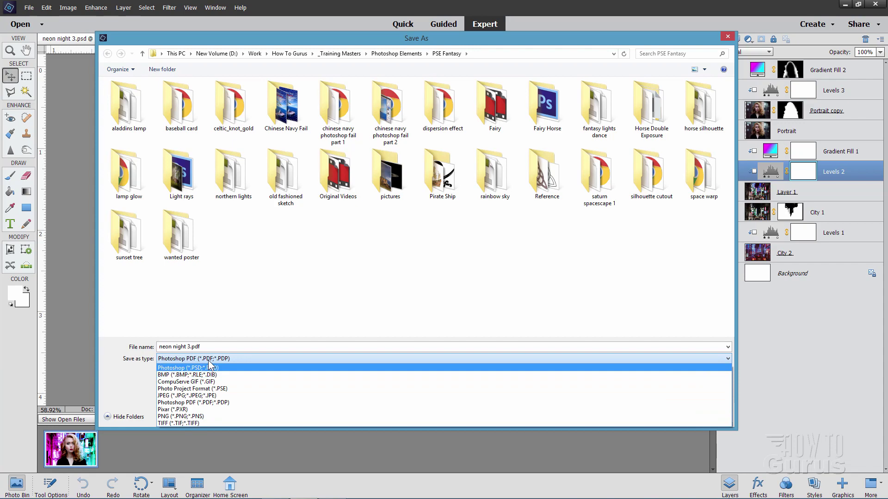
pyautogui.click(113, 381)
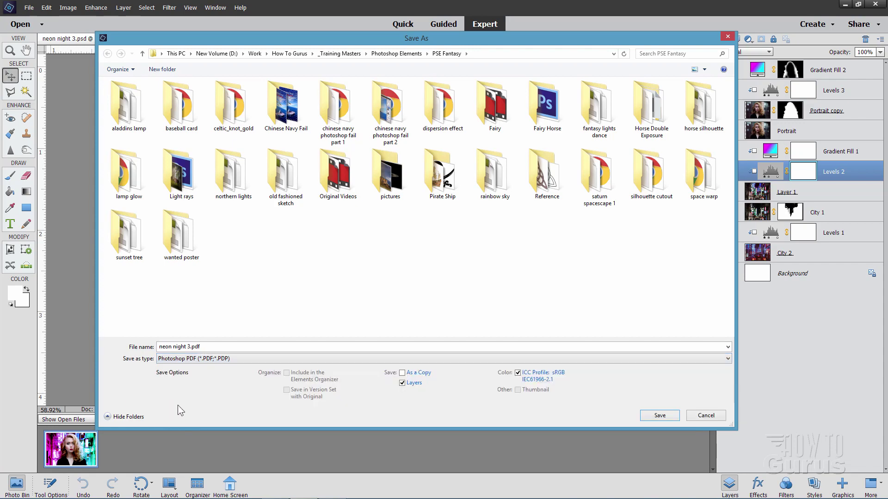
pyautogui.click(704, 416)
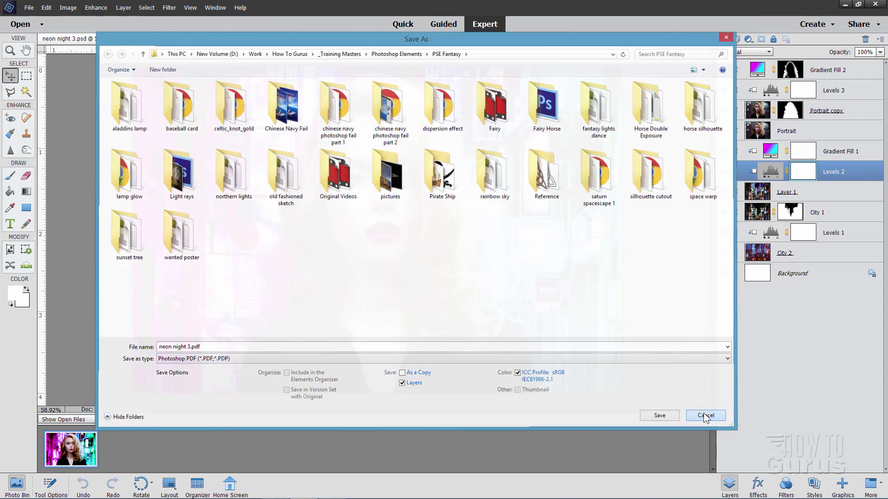